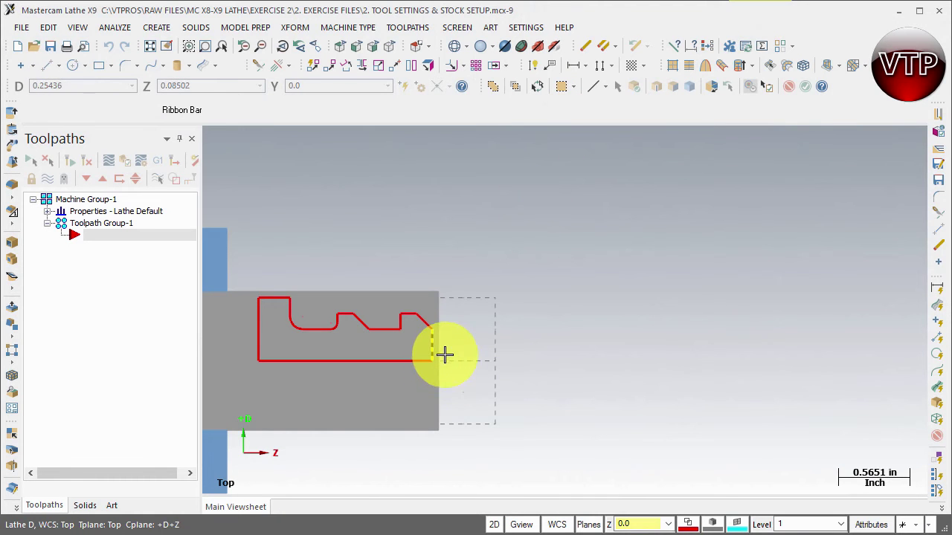
# - Start a Face toolpath from the Toolpaths list with the NC name EXERCISE 2
pyautogui.scroll(2, 443, 345)
pyautogui.scroll(4, 449, 346)
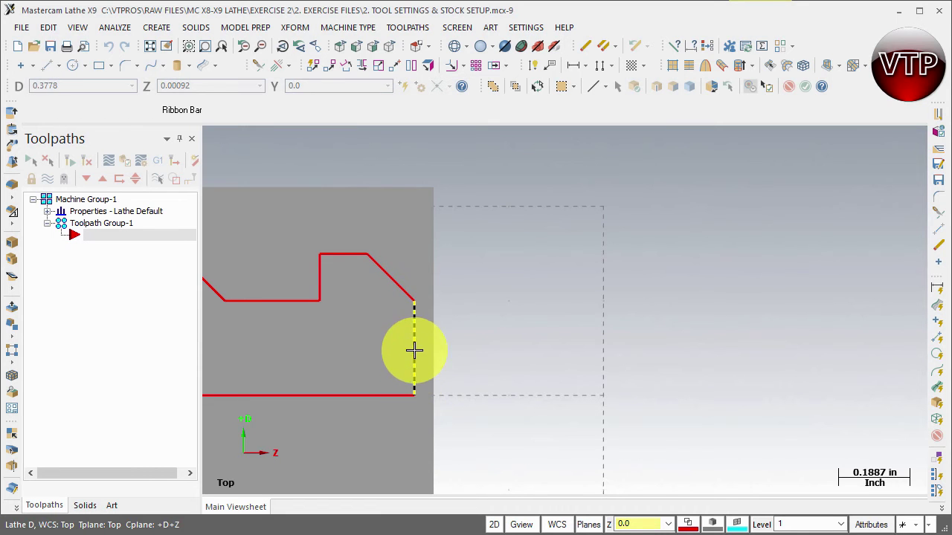
pyautogui.click(402, 26)
pyautogui.click(420, 156)
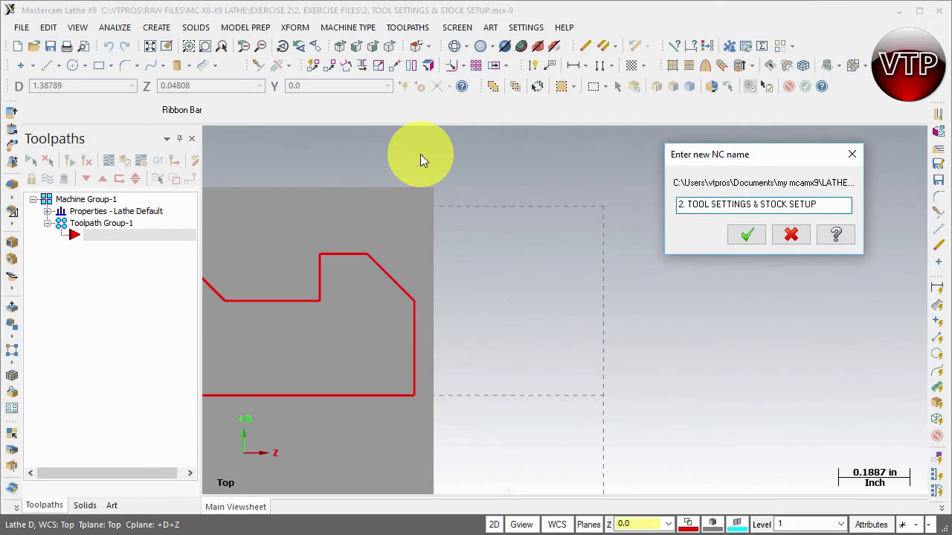
pyautogui.moveTo(824, 207); pyautogui.dragTo(608, 190)
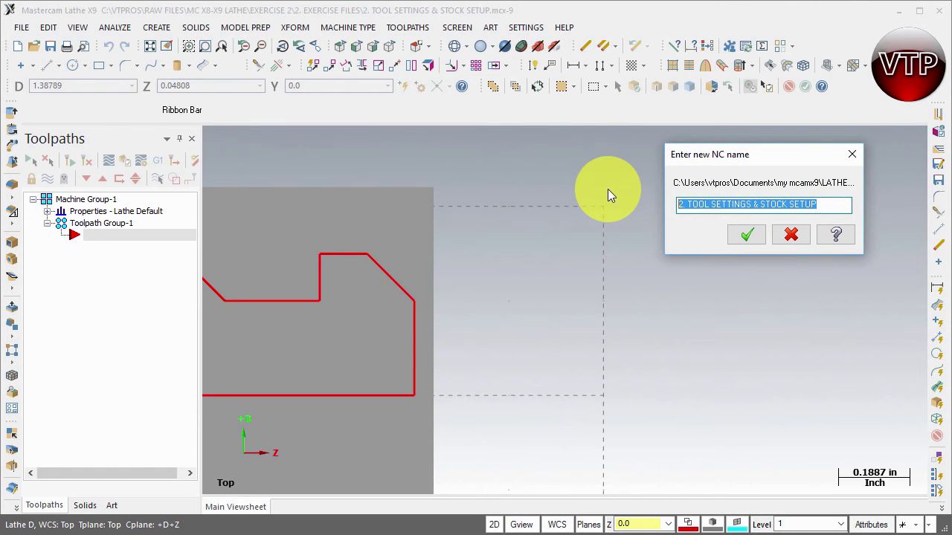
pyautogui.write('EXERCISE 2')
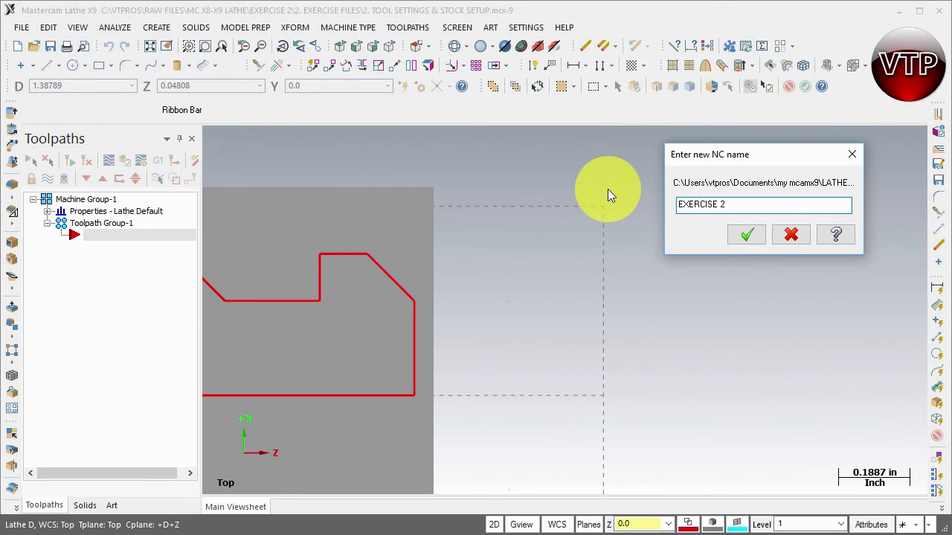
pyautogui.press('Return')
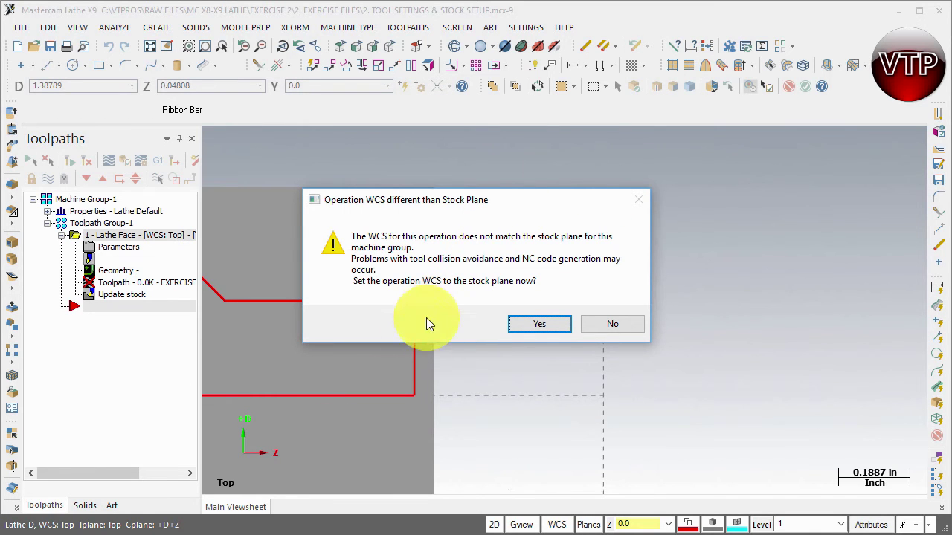
# - Decline the WCS prompt, cancel the face toolpath, and make +D+Z the WCS, tool and construction plane
pyautogui.click(613, 330)
pyautogui.click(758, 478)
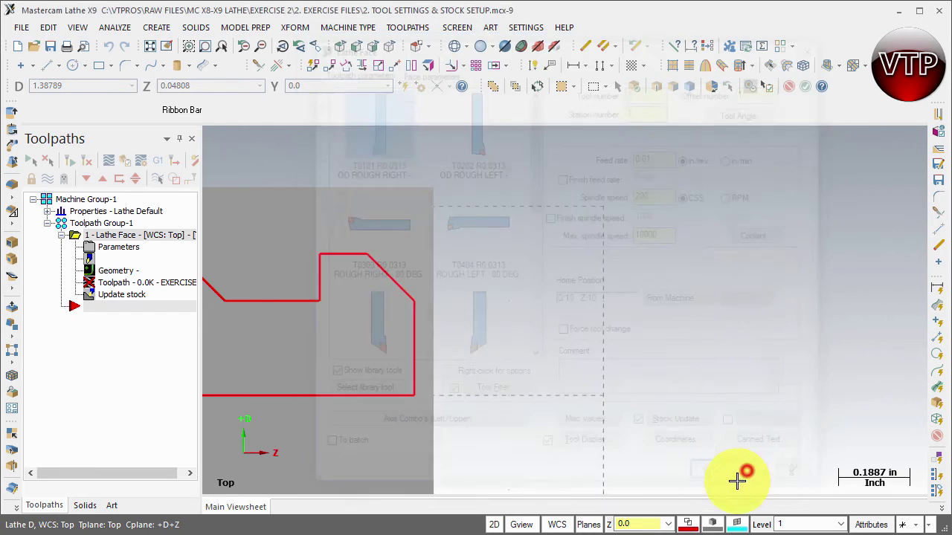
pyautogui.click(588, 525)
pyautogui.click(608, 482)
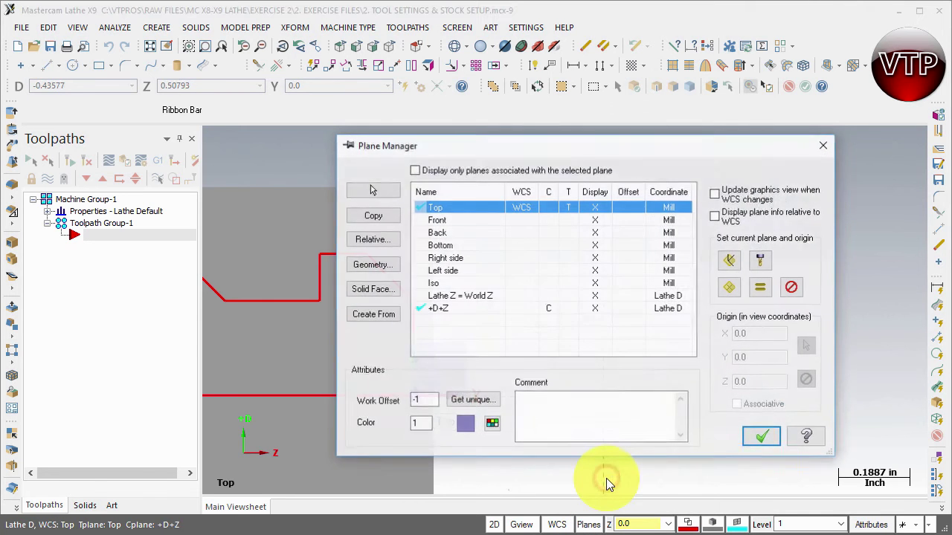
pyautogui.click(437, 310)
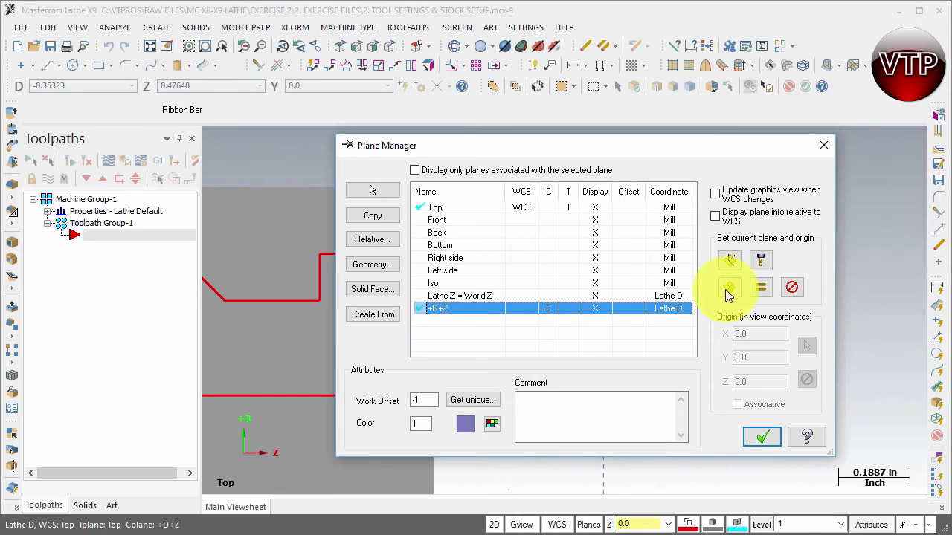
pyautogui.click(760, 287)
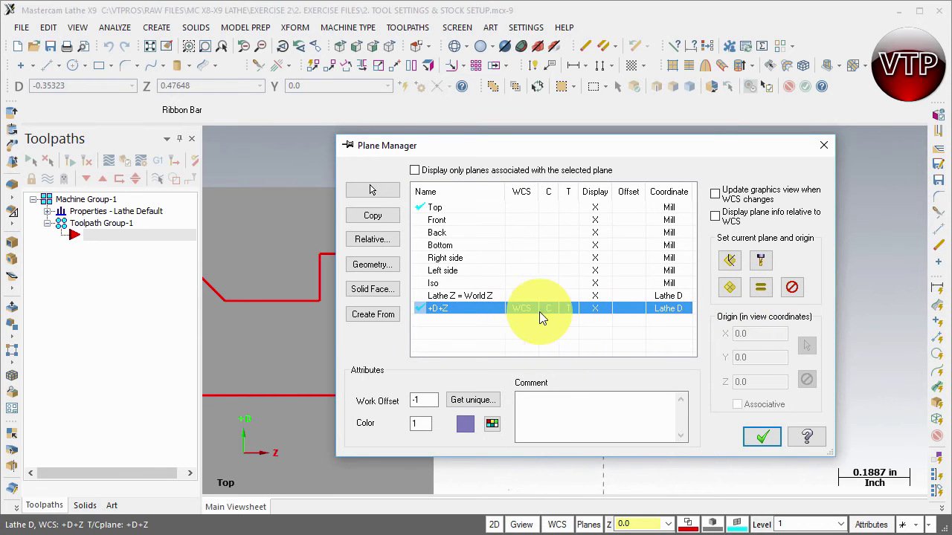
# - Confirm the plane changes and start a new Face toolpath with NC name EXERCISE 2
pyautogui.press('Return')
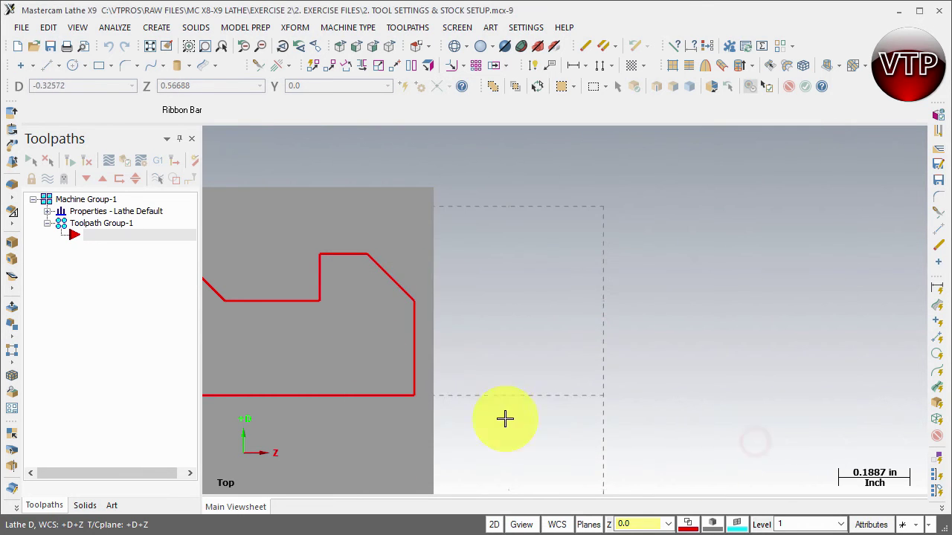
pyautogui.scroll(-2, 297, 359)
pyautogui.scroll(1, 348, 260)
pyautogui.click(410, 28)
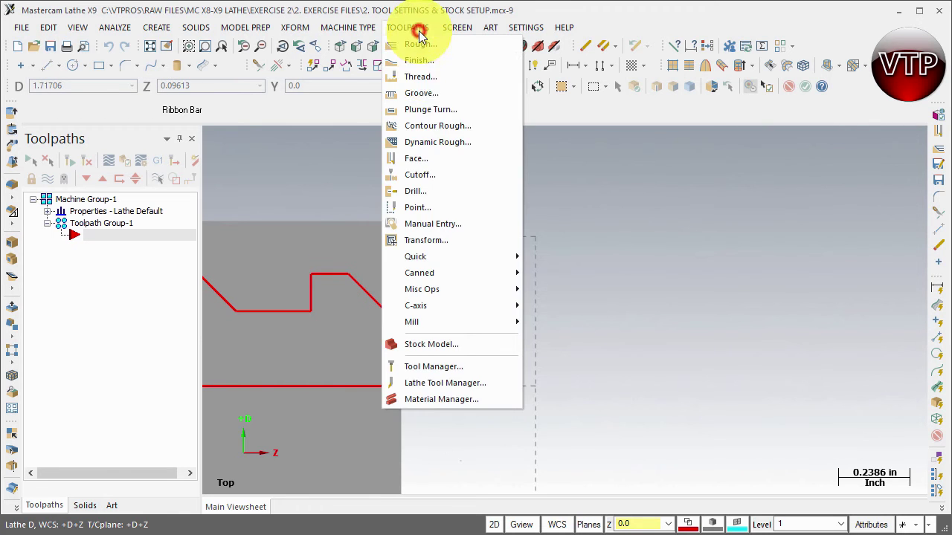
pyautogui.click(428, 161)
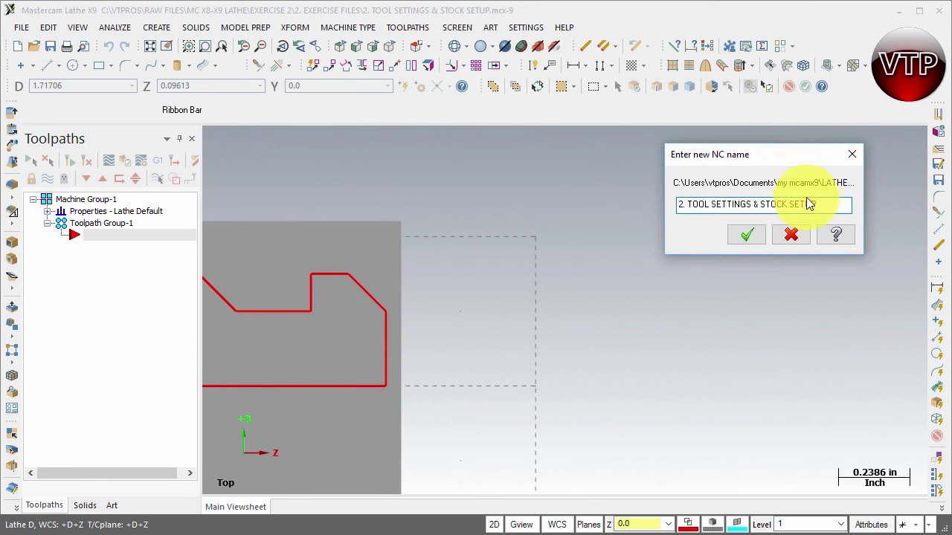
pyautogui.moveTo(818, 205); pyautogui.dragTo(557, 191)
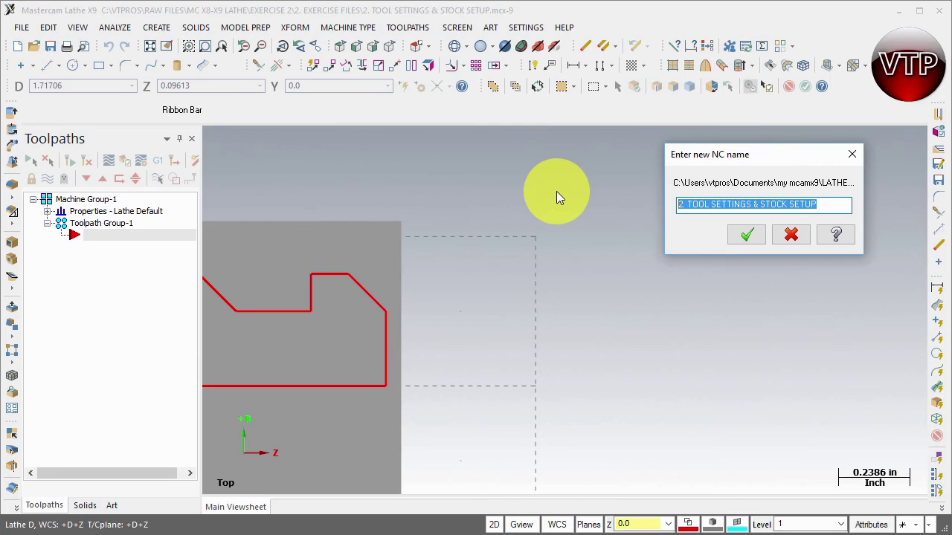
pyautogui.write('EXERCISE 2')
pyautogui.press('Return')
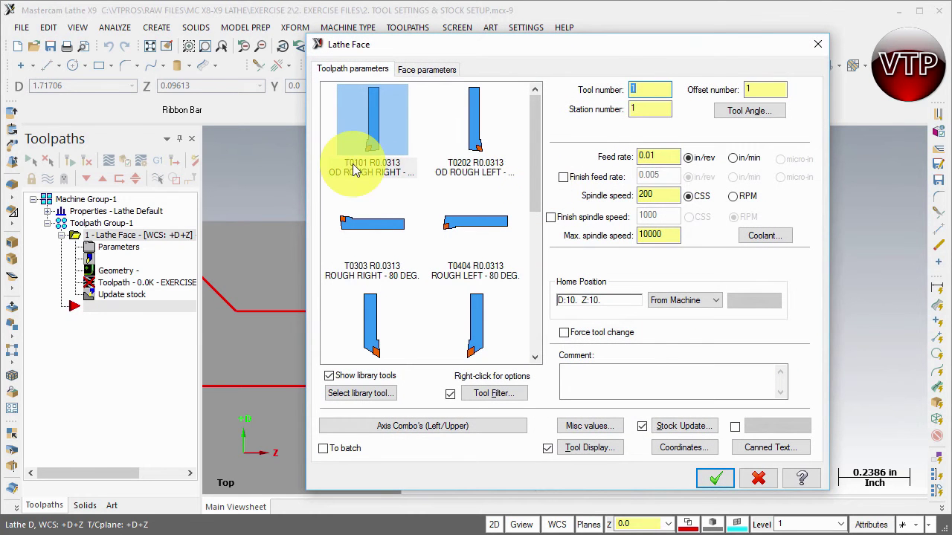
# - Choose tool T0101 OD Rough Right and add the comment FACING OPERATION
pyautogui.click(372, 170)
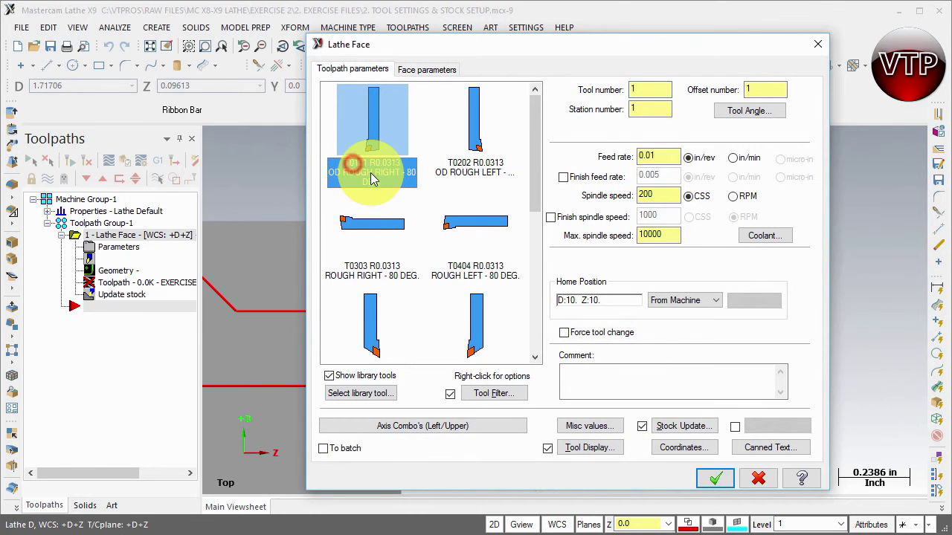
pyautogui.click(598, 383)
pyautogui.write('FACING OPERATION')
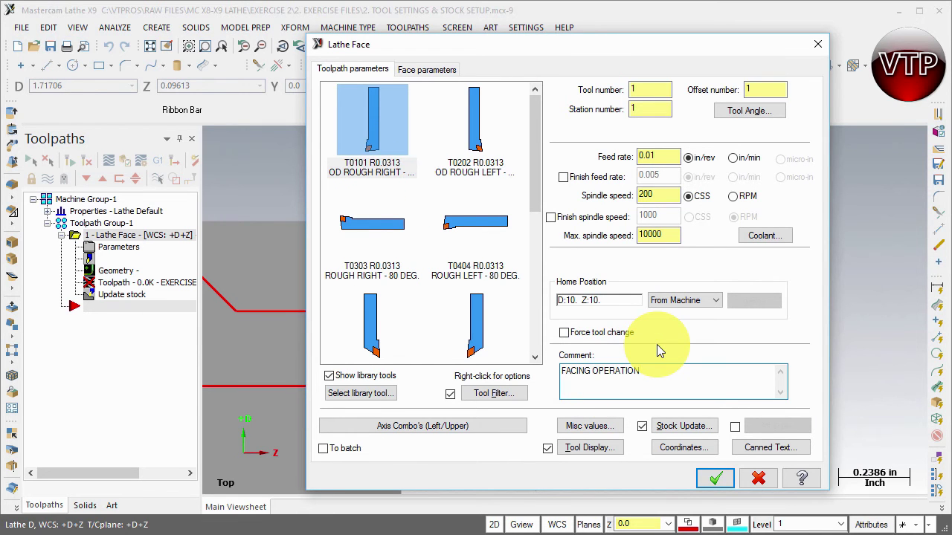
# - On the Face parameters tab, enable Finish Z and set it to 0.0
pyautogui.click(430, 69)
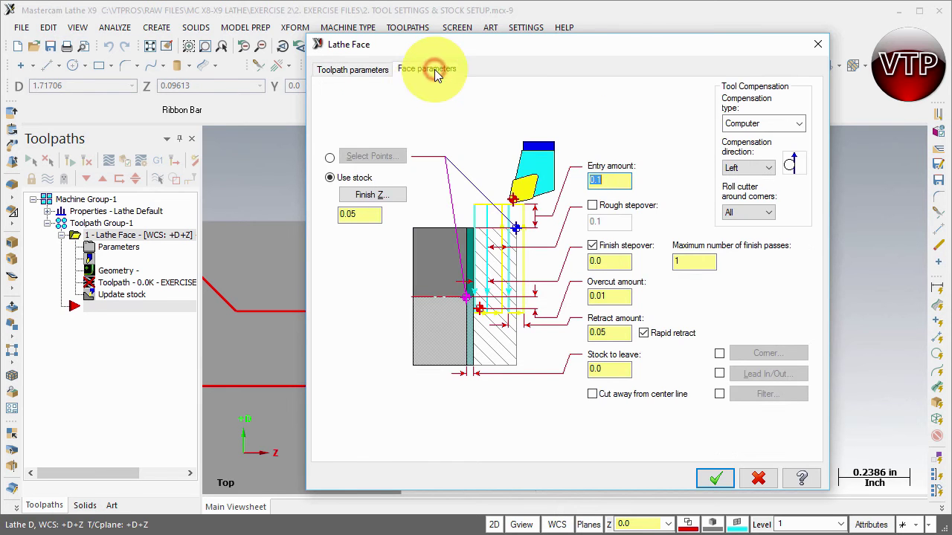
pyautogui.moveTo(362, 216); pyautogui.dragTo(320, 213)
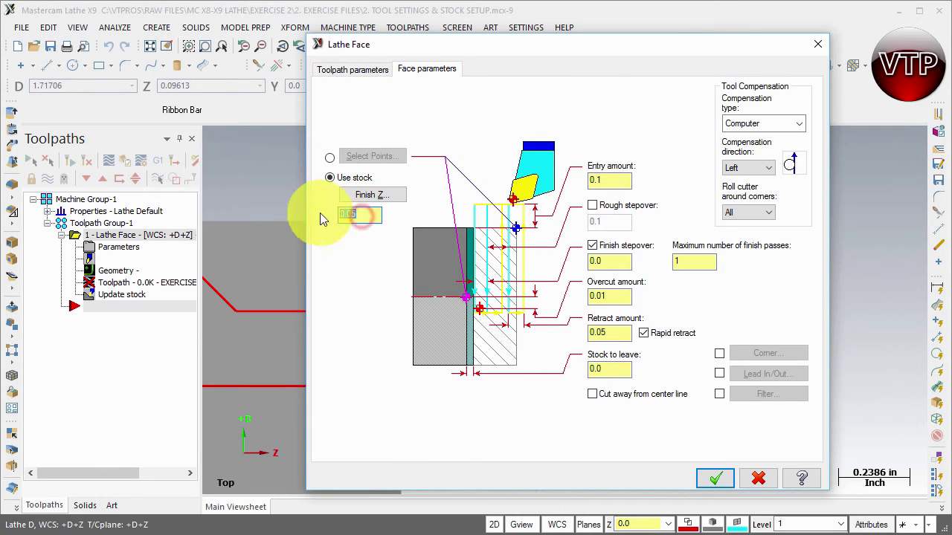
pyautogui.write('0.0')
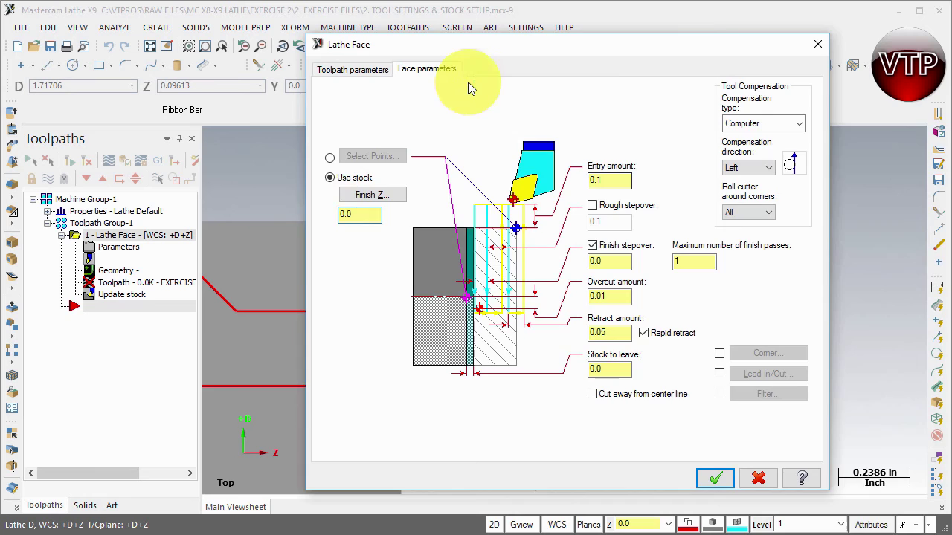
pyautogui.moveTo(468, 44); pyautogui.dragTo(813, 95)
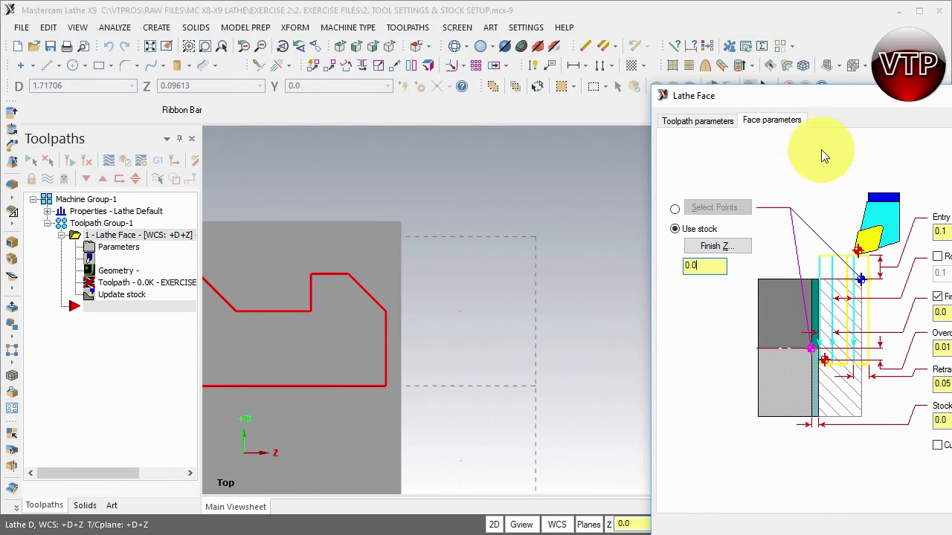
pyautogui.moveTo(783, 91); pyautogui.dragTo(527, 50)
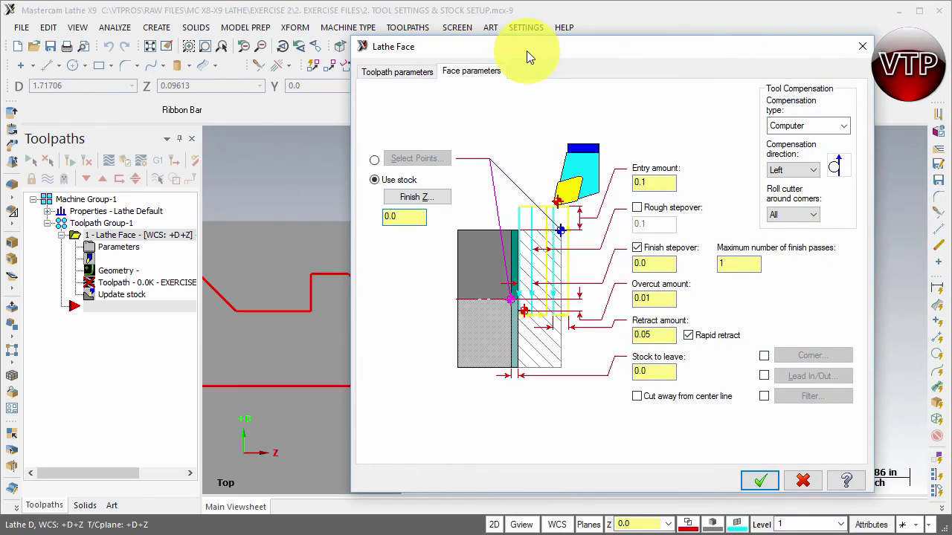
# - Enable a 0.025 rough stepover and set the finish stepover to 0.010
pyautogui.click(636, 208)
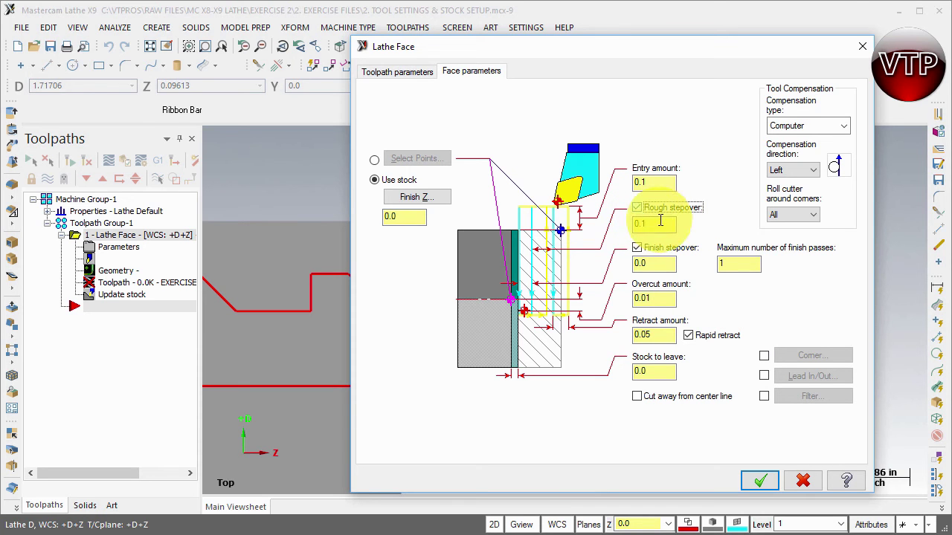
pyautogui.moveTo(641, 223); pyautogui.dragTo(679, 226)
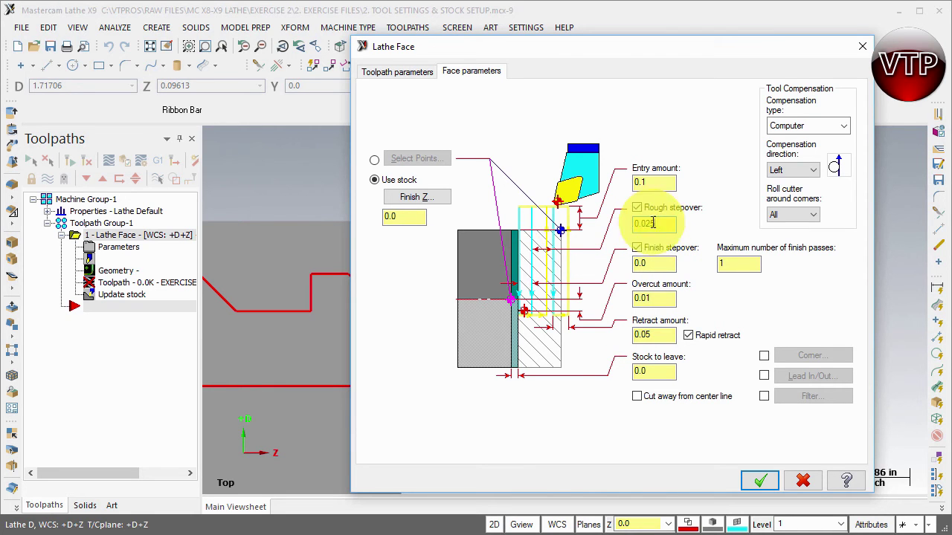
pyautogui.doubleClick(645, 263)
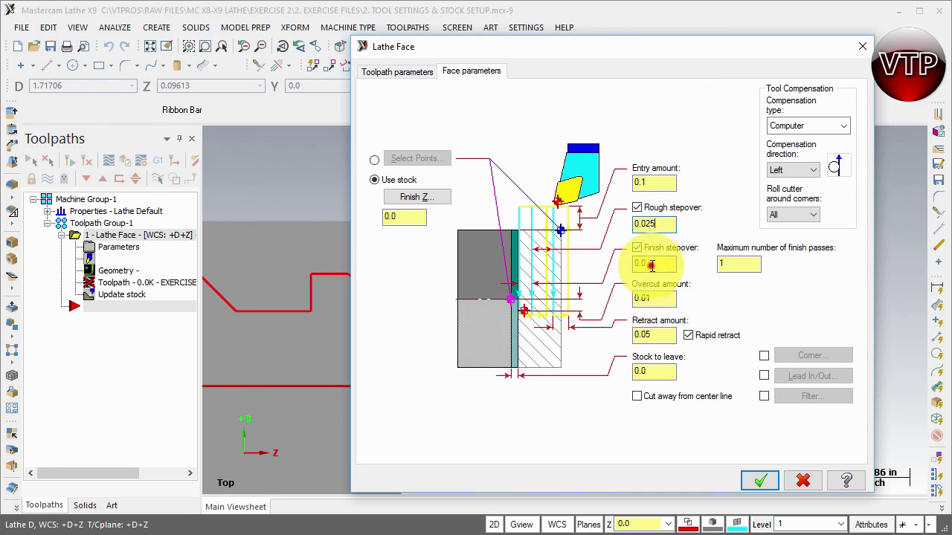
pyautogui.write('0.010')
pyautogui.click(652, 264)
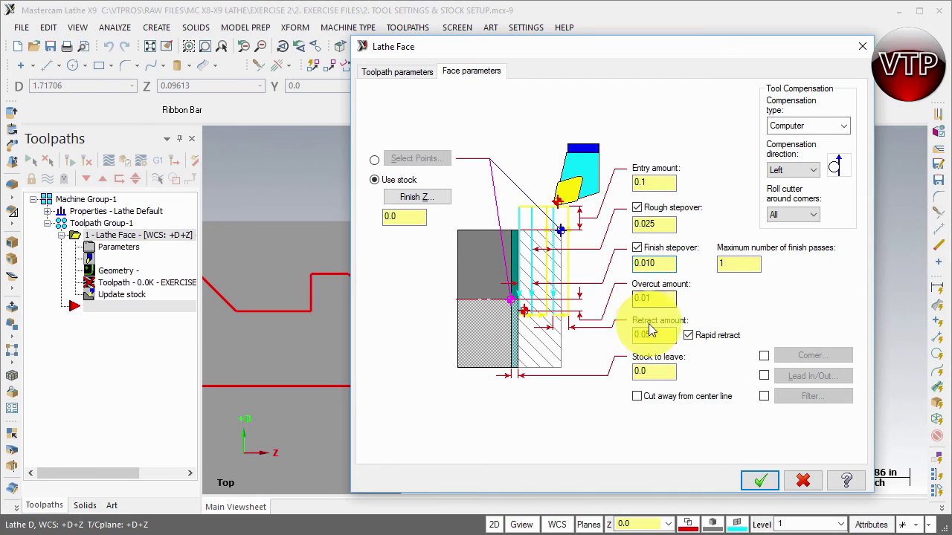
# - Set the overcut amount to 0.05 and accept the face settings to generate the toolpath
pyautogui.click(646, 299)
pyautogui.moveTo(646, 299); pyautogui.dragTo(711, 292)
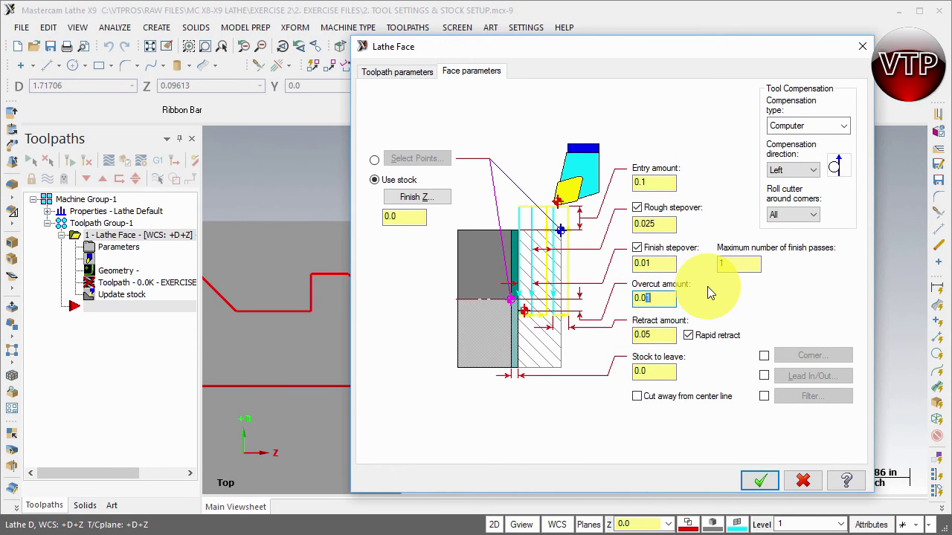
pyautogui.write('5')
pyautogui.click(669, 334)
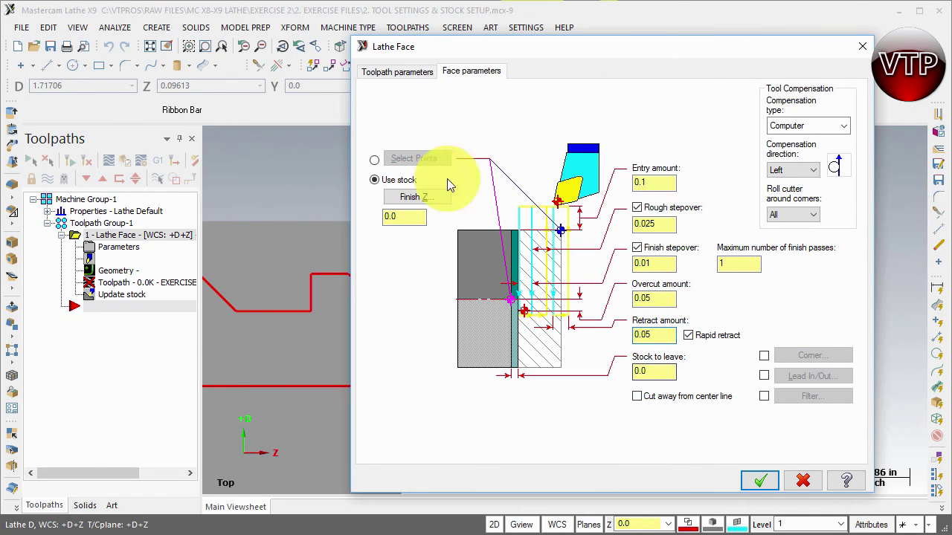
pyautogui.click(746, 480)
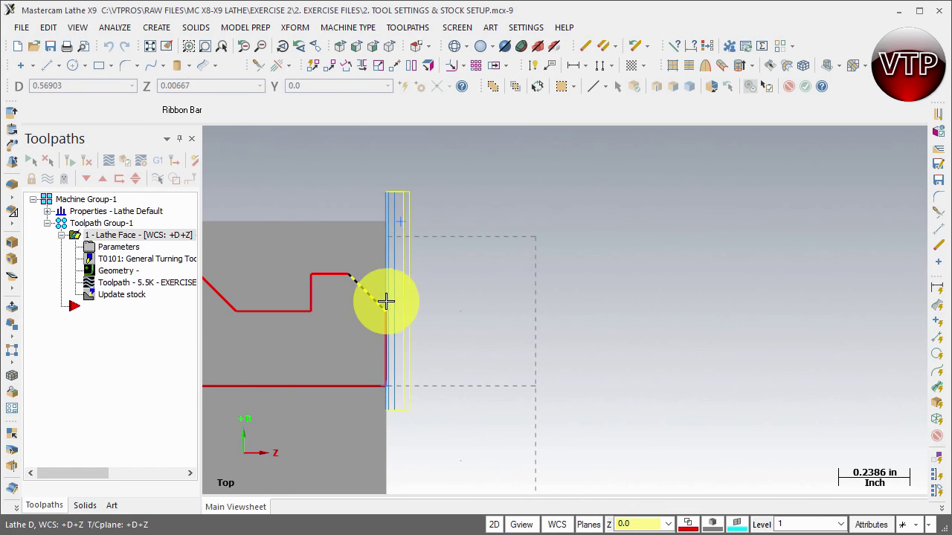
pyautogui.scroll(2, 373, 257)
pyautogui.scroll(4, 375, 255)
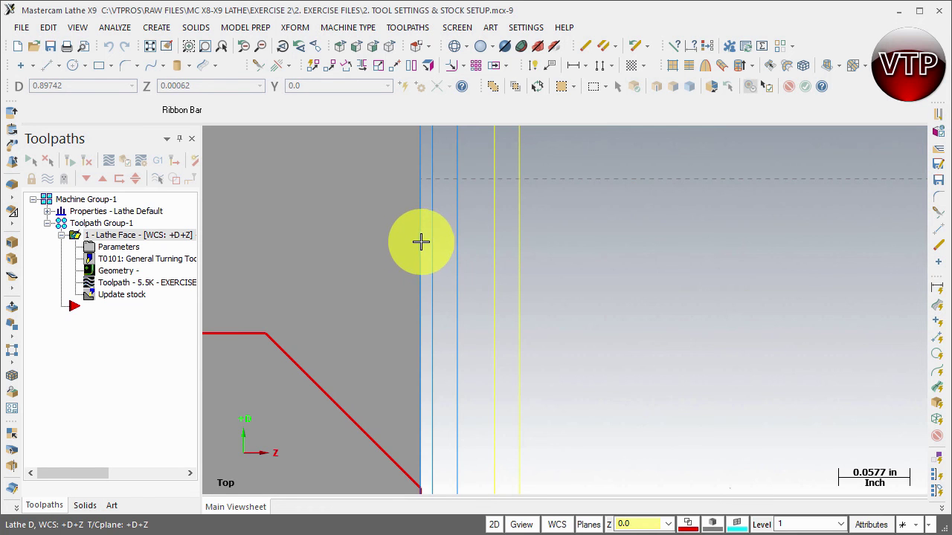
pyautogui.scroll(-6, 421, 241)
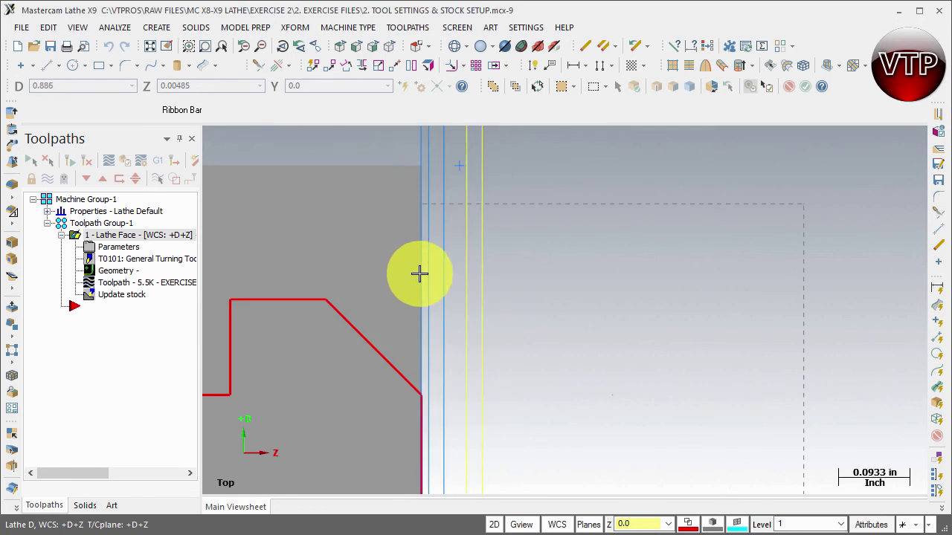
# - Verify the face toolpath in Mastercam Simulator and fit the part, chuck and tool in view
pyautogui.click(128, 160)
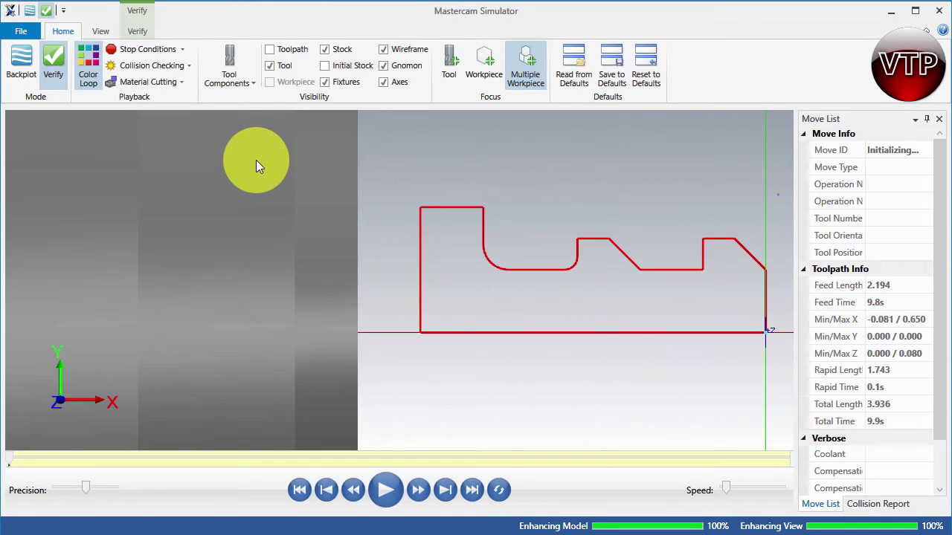
pyautogui.click(101, 31)
pyautogui.click(87, 60)
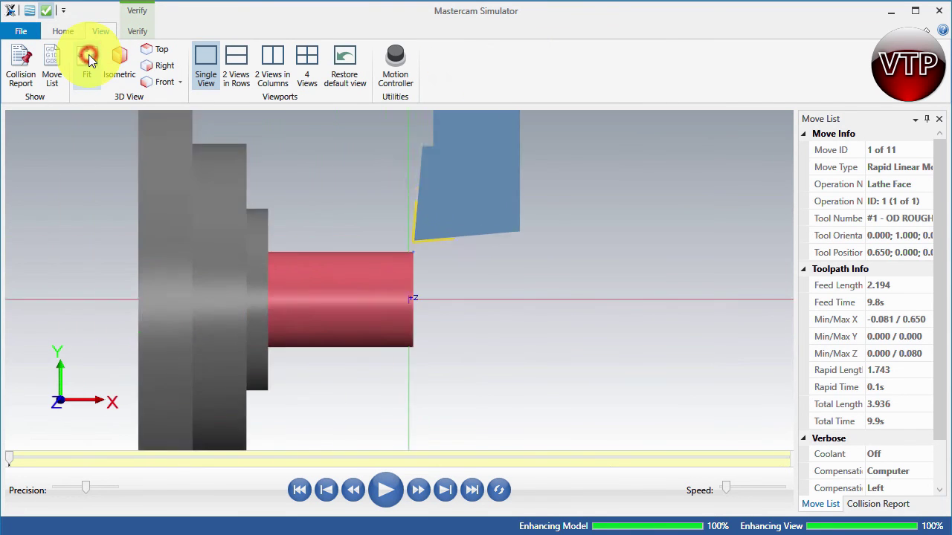
pyautogui.scroll(5, 484, 293)
pyautogui.scroll(2, 389, 121)
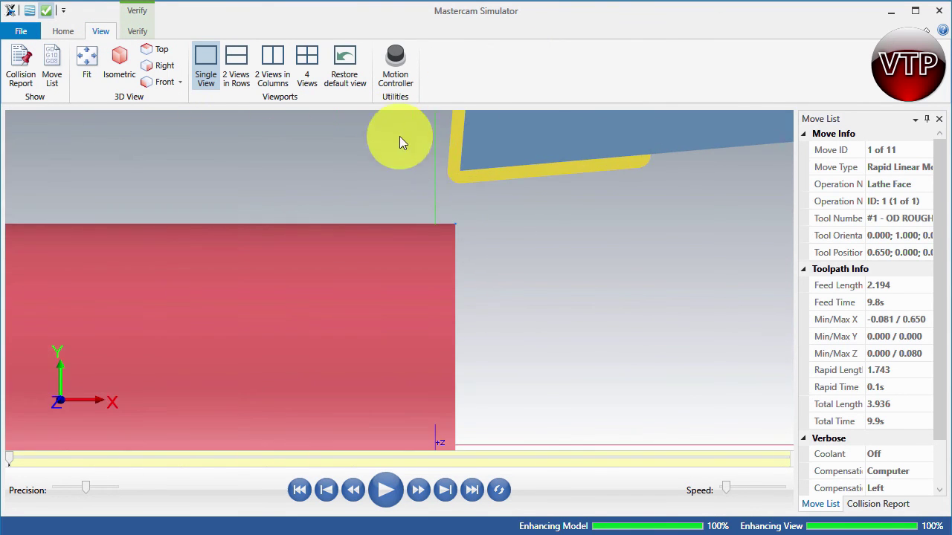
# - Play all 11 moves at higher speed and orbit to an oblique view of the faced stock
pyautogui.click(386, 490)
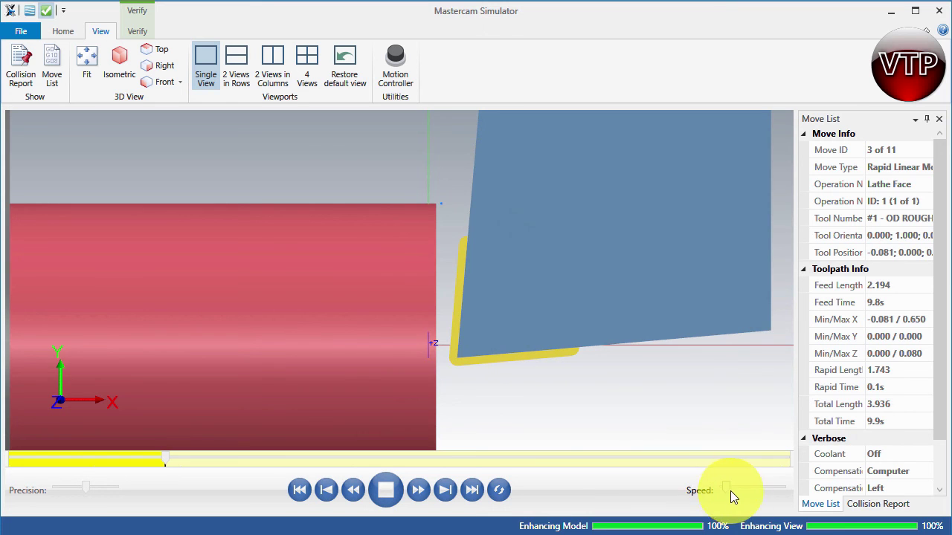
pyautogui.moveTo(726, 491); pyautogui.dragTo(734, 491)
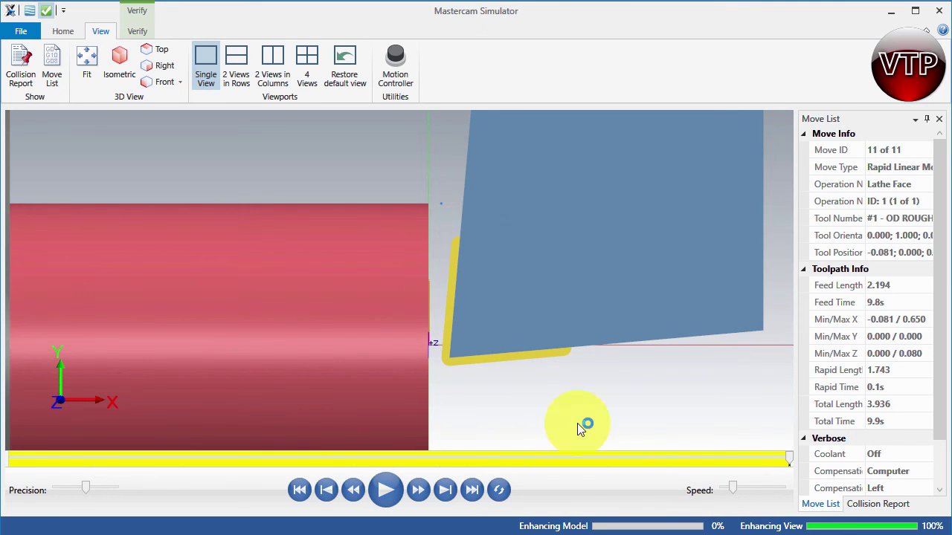
pyautogui.moveTo(578, 424); pyautogui.dragTo(452, 296, button='middle')
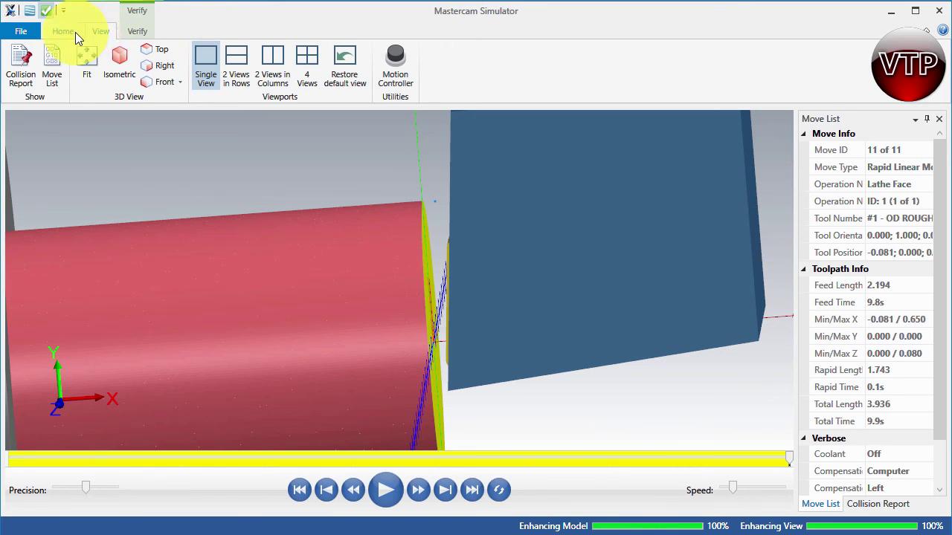
# - Try Restrict Drawing, then turn on Toolpath visibility and rotate the view around the faced stock
pyautogui.click(136, 31)
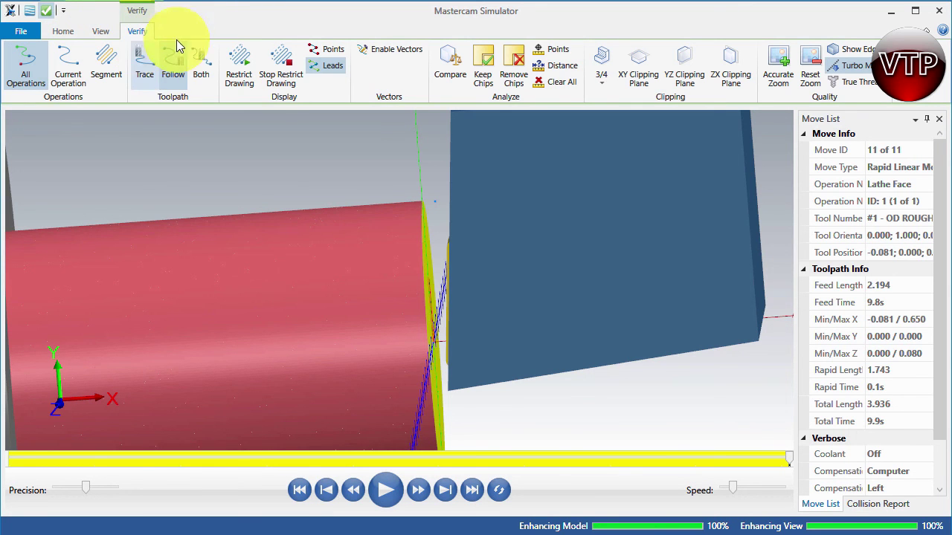
pyautogui.click(235, 77)
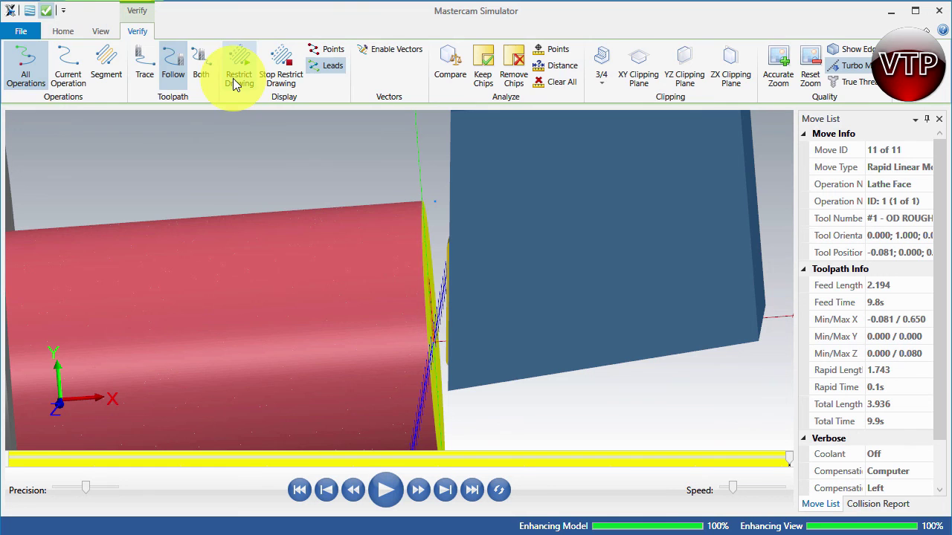
pyautogui.click(60, 31)
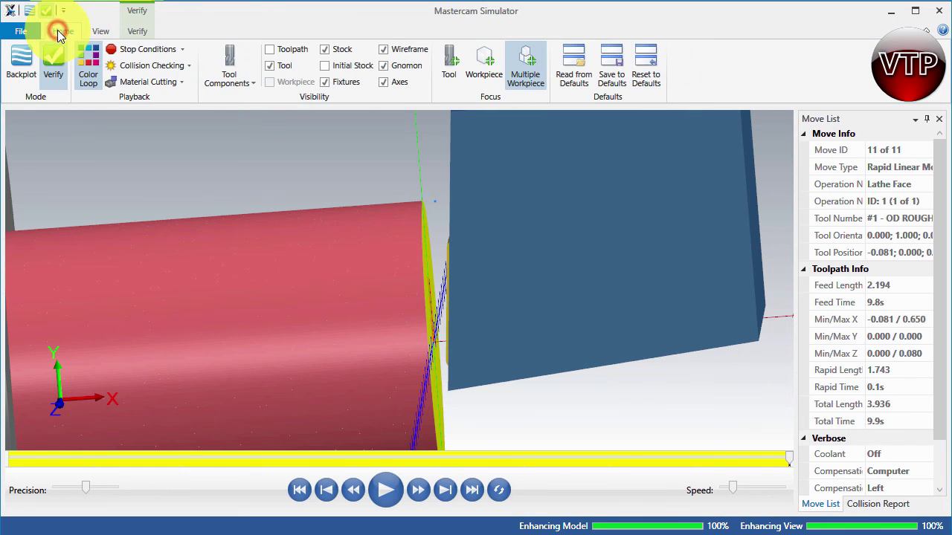
pyautogui.click(283, 48)
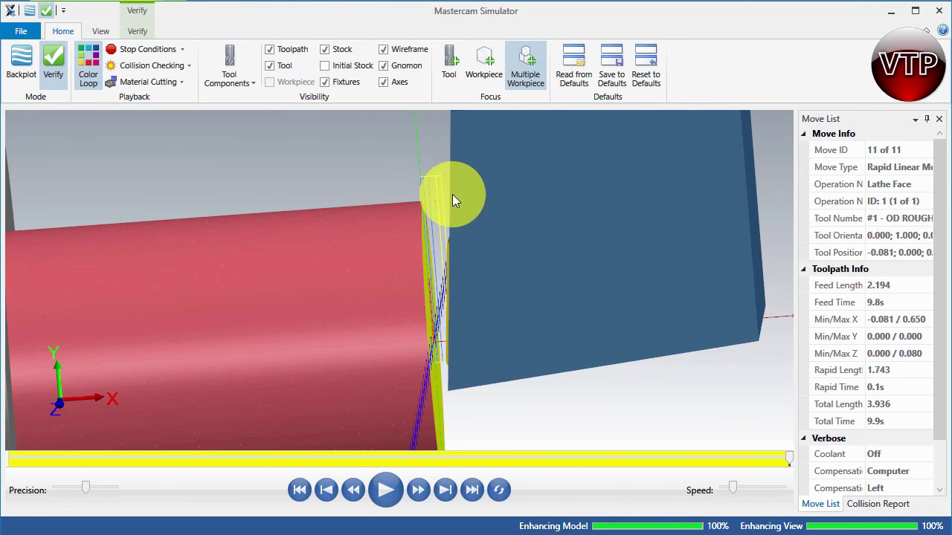
pyautogui.moveTo(442, 199); pyautogui.dragTo(466, 187, button='middle')
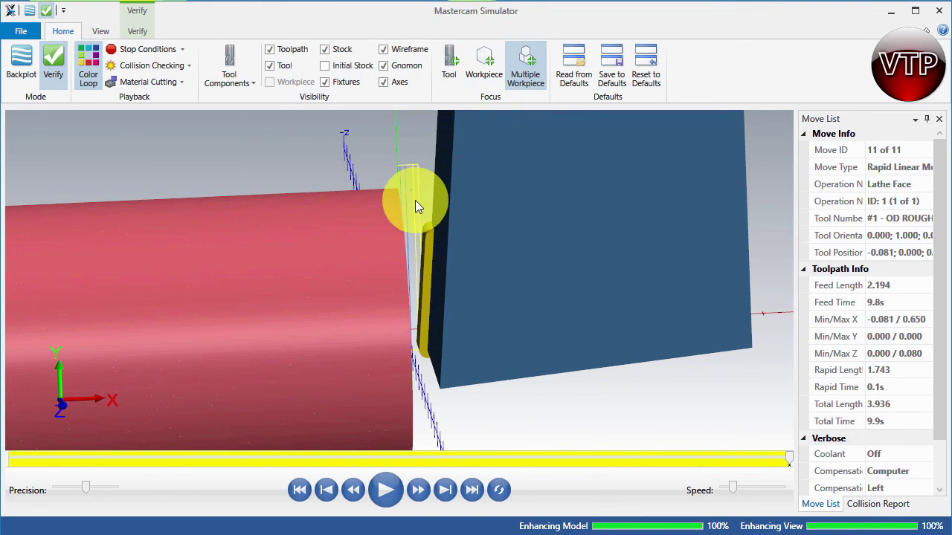
pyautogui.moveTo(415, 206); pyautogui.dragTo(418, 213, button='middle')
pyautogui.scroll(-8, 418, 214)
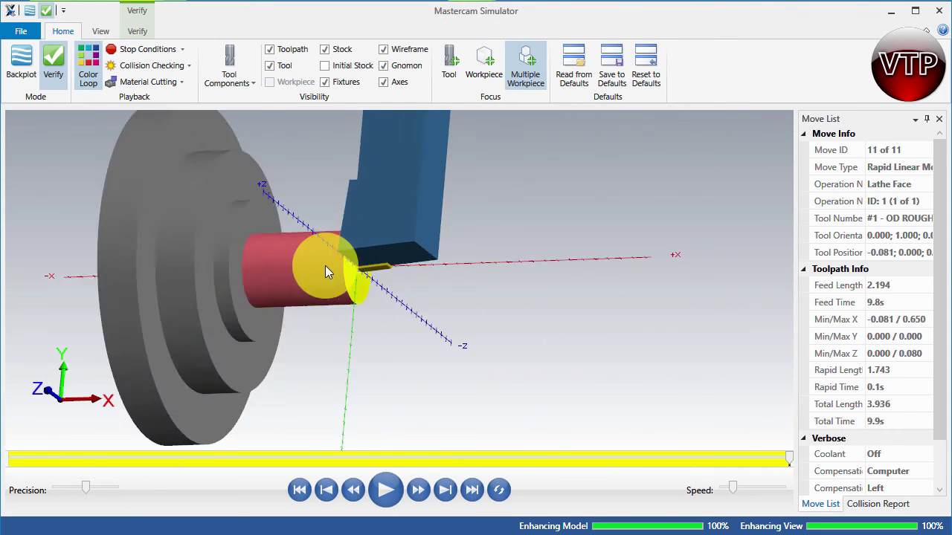
pyautogui.scroll(5, 302, 230)
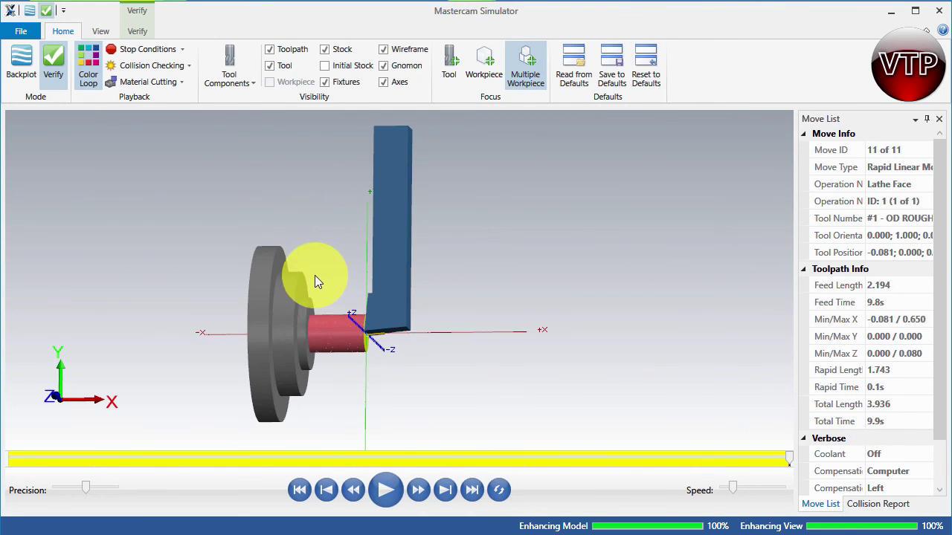